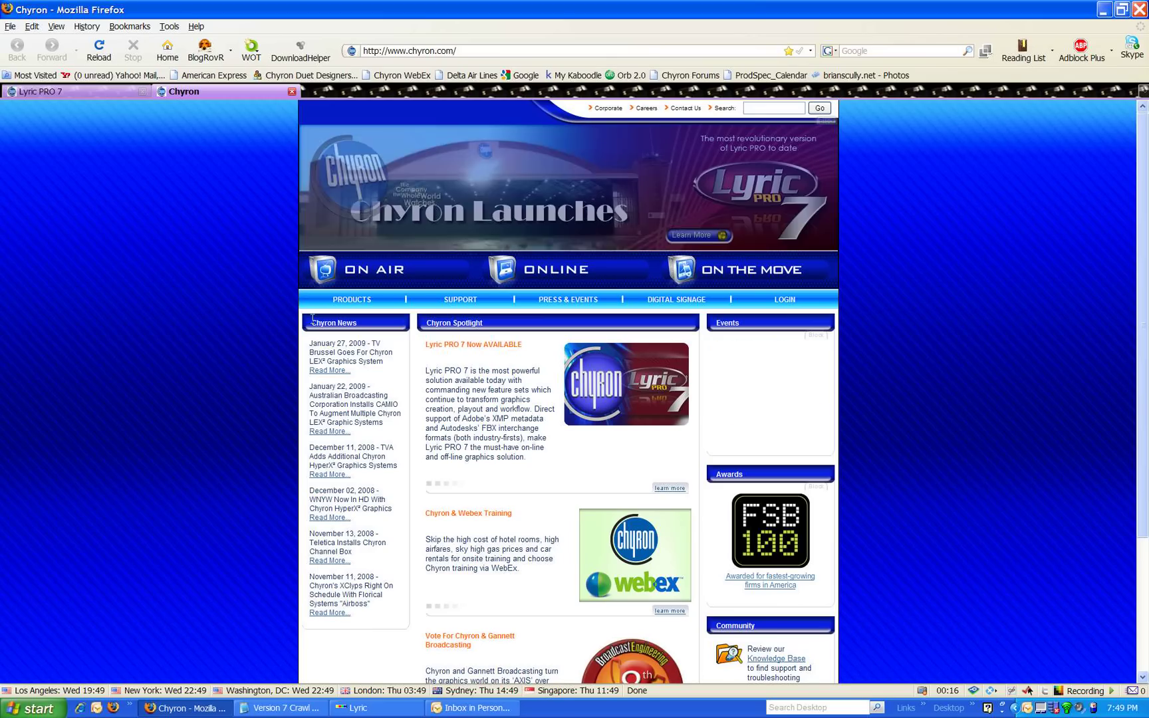
Compare the Lyric PRO 7 page's Highlights section in Firefox with the text in Version 7 Crawl Info.txt
click(107, 95)
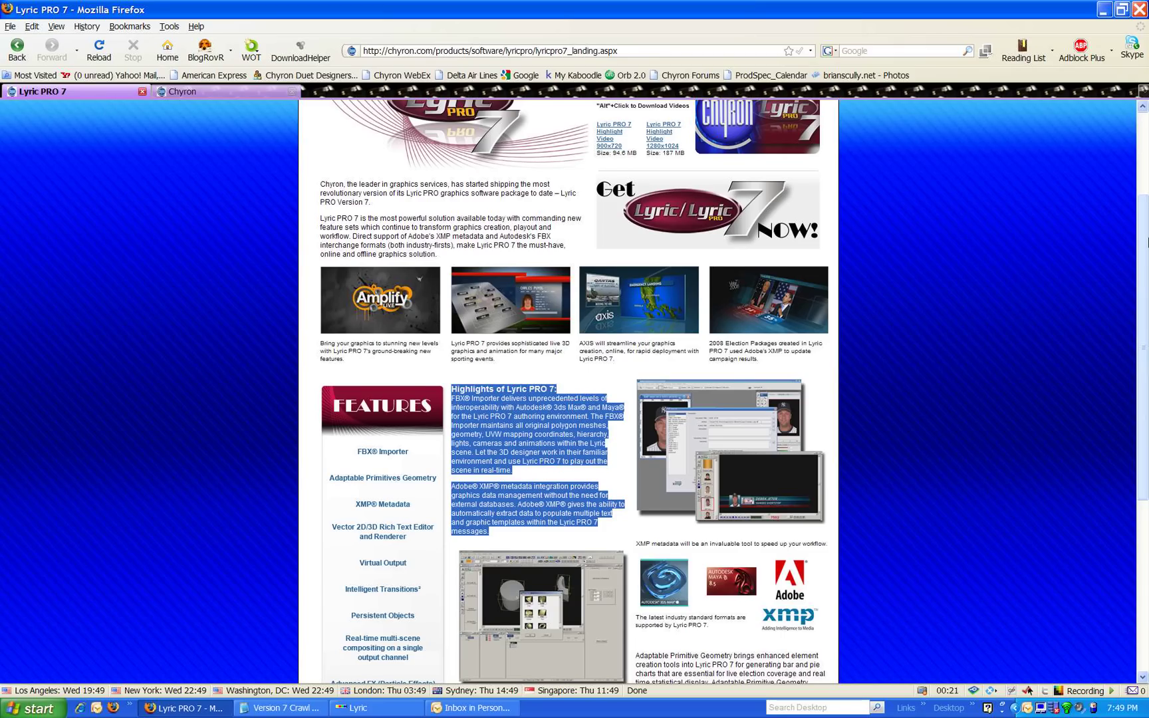
drag(1145, 244, 1145, 163)
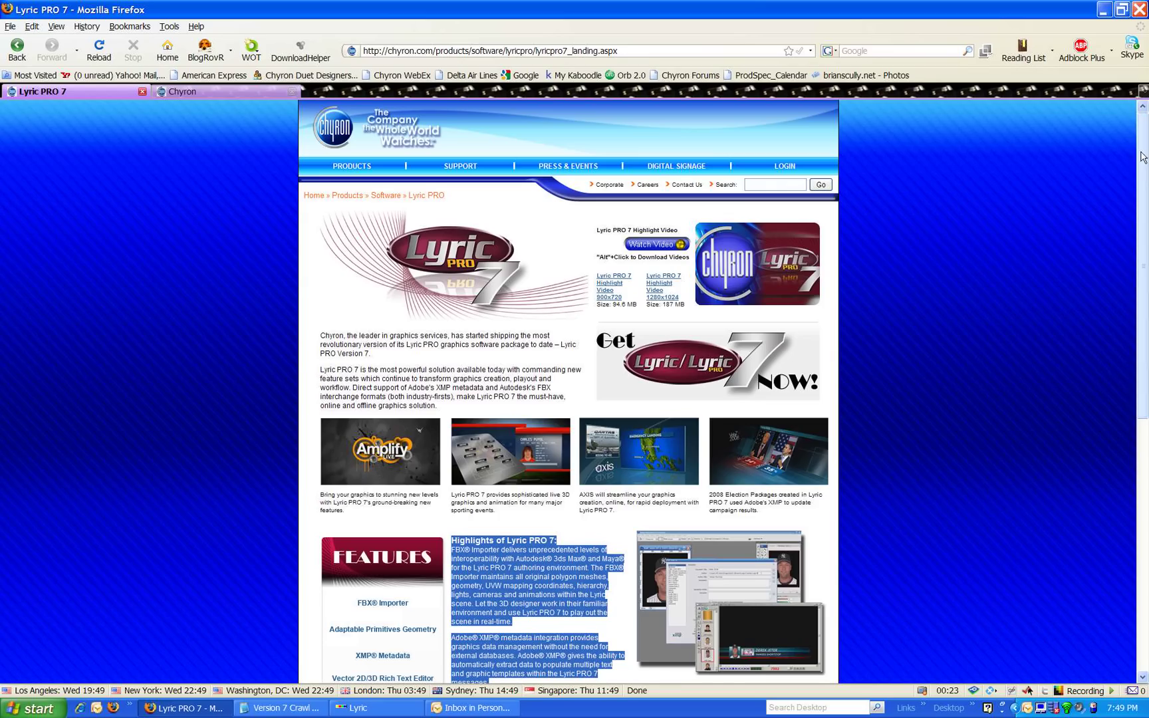
drag(1146, 302, 1147, 399)
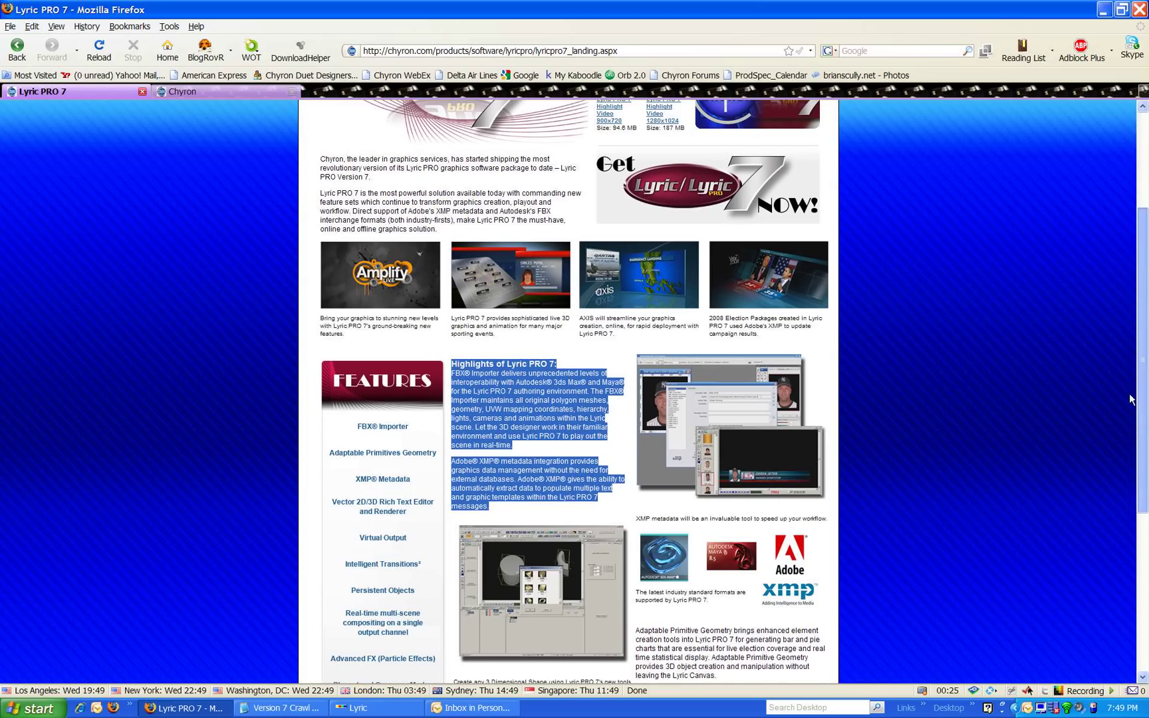
click(312, 710)
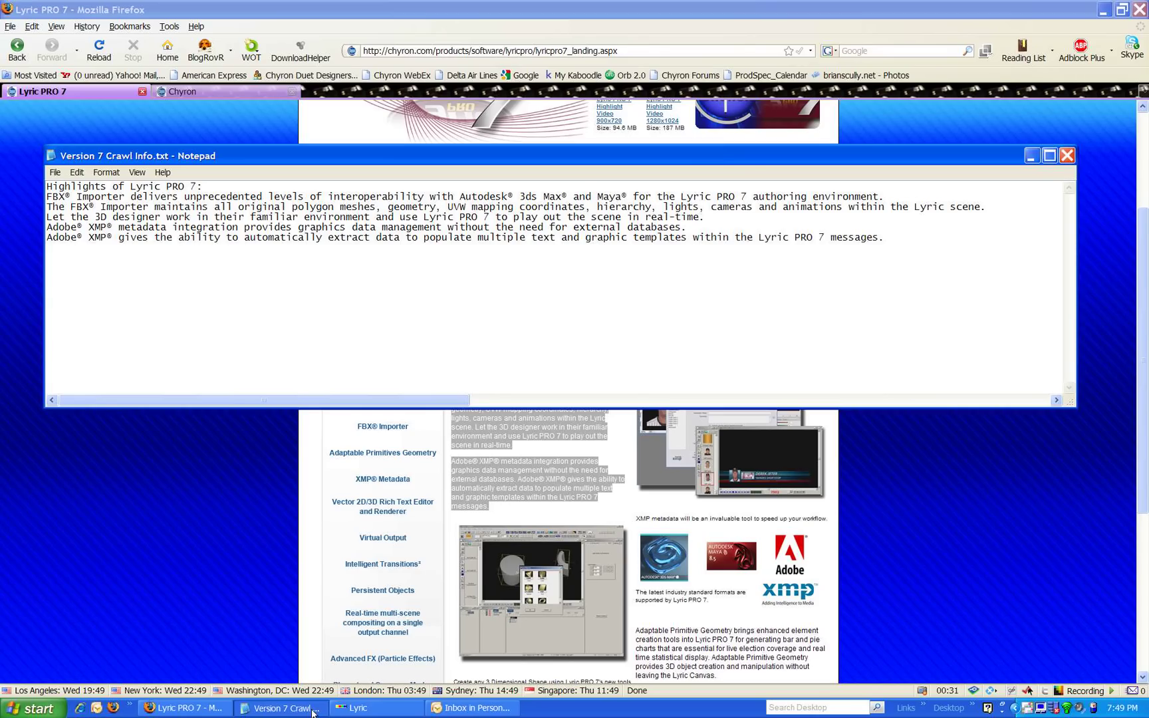
click(356, 708)
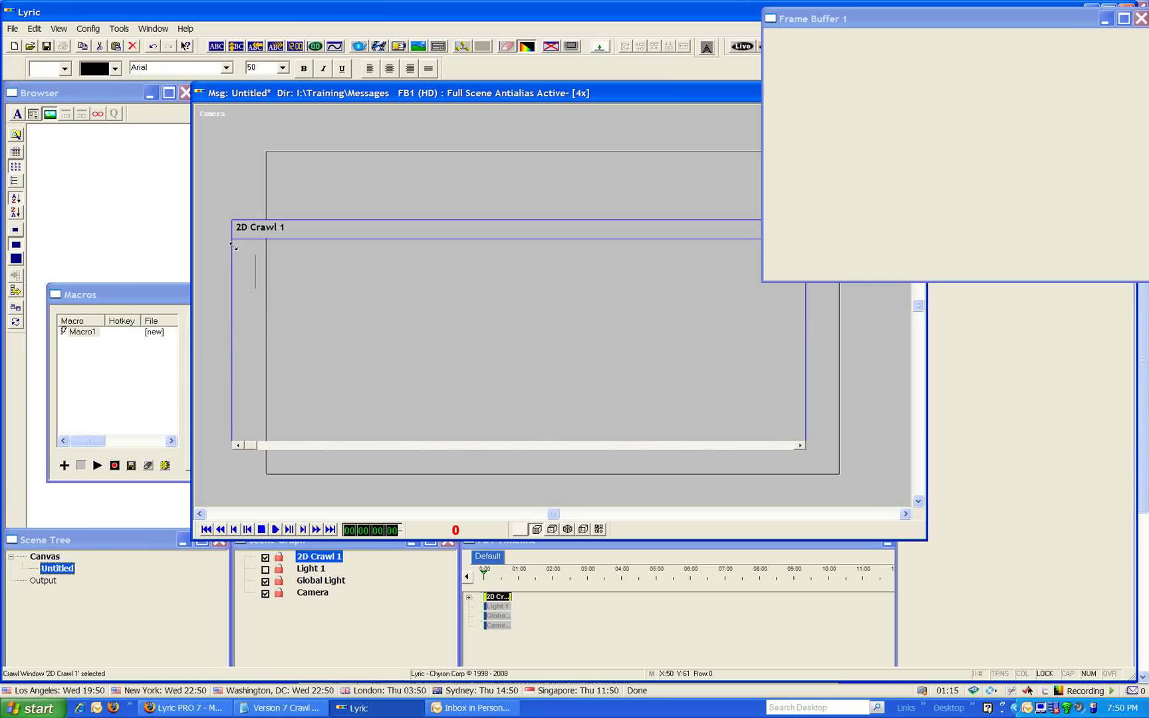
Widen 2D Crawl 1 to span the full canvas width and lower it to the frame bottom
drag(233, 246, 187, 397)
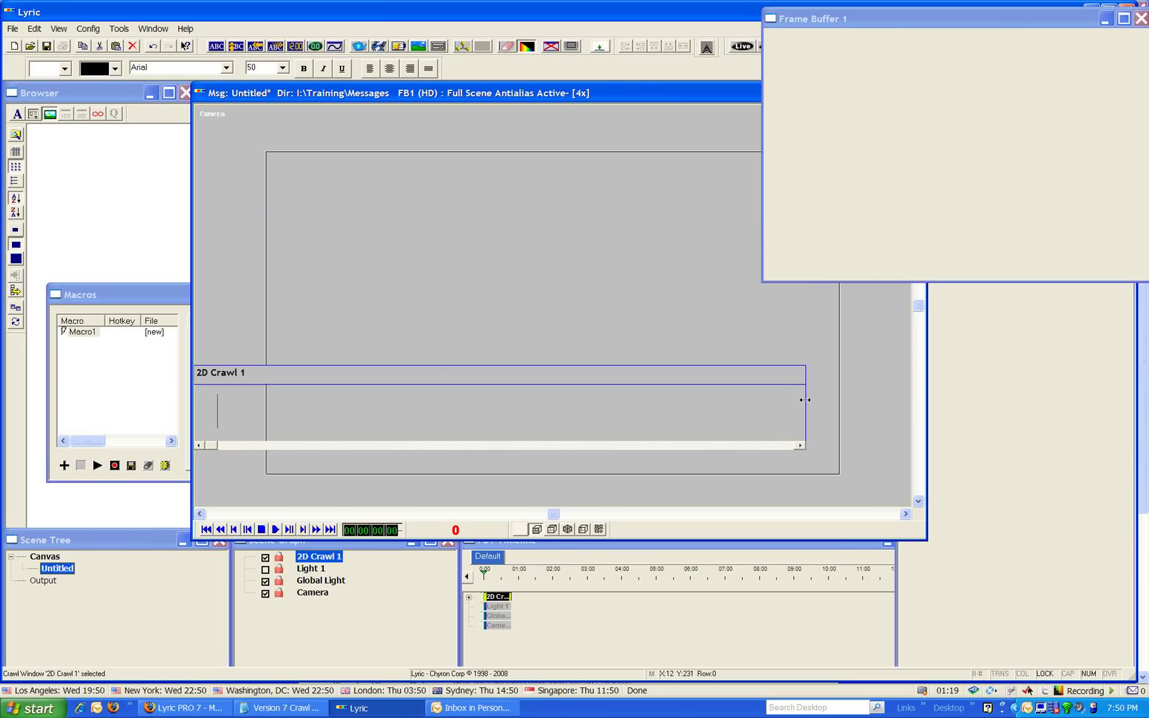
drag(804, 400, 911, 403)
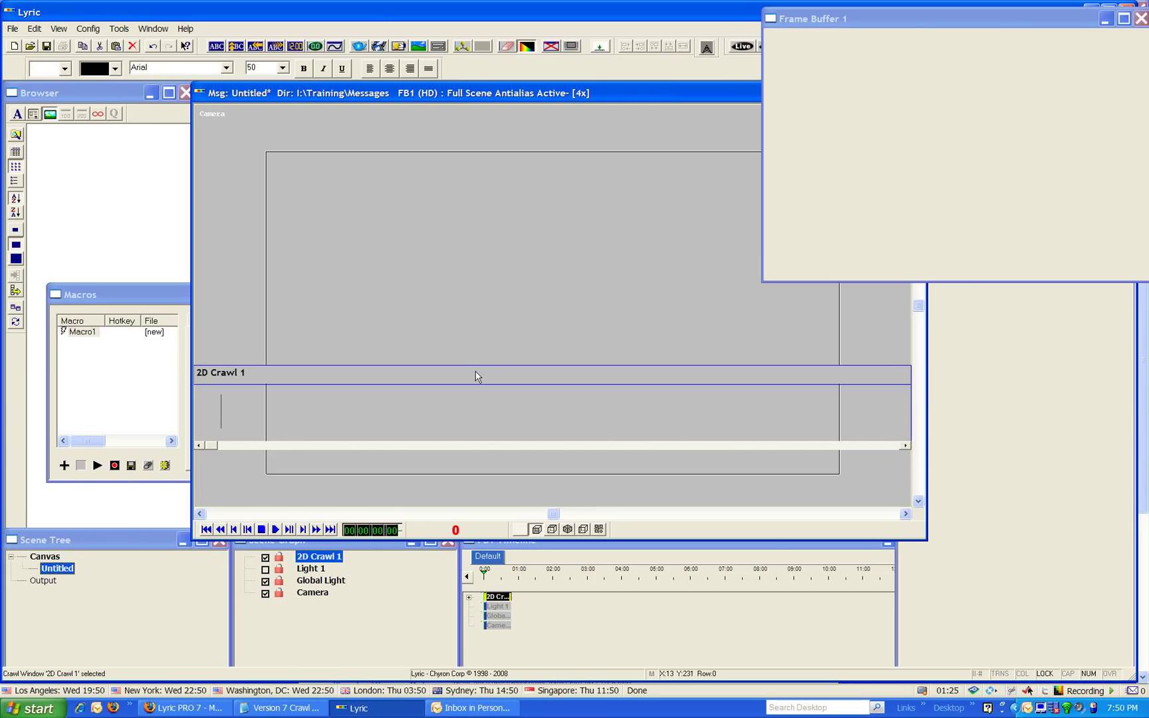
drag(485, 380, 486, 422)
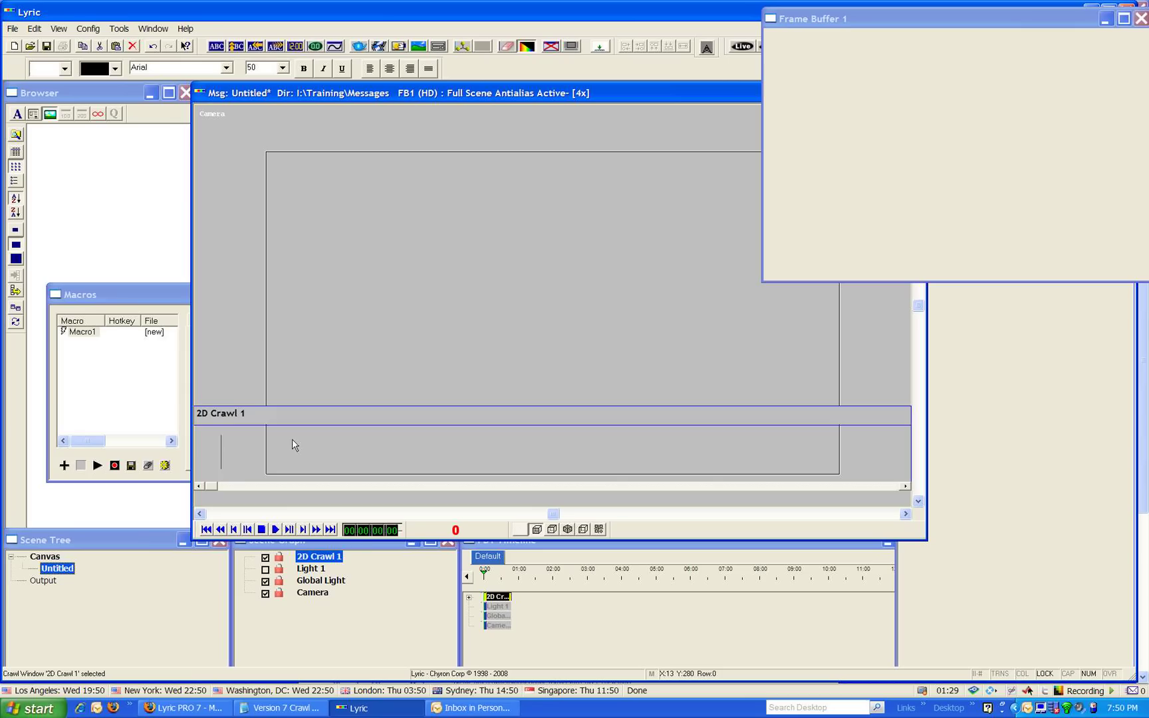
Run Macro1 to load the highlights text into 2D Crawl 1, then return the cursor to its start
click(135, 302)
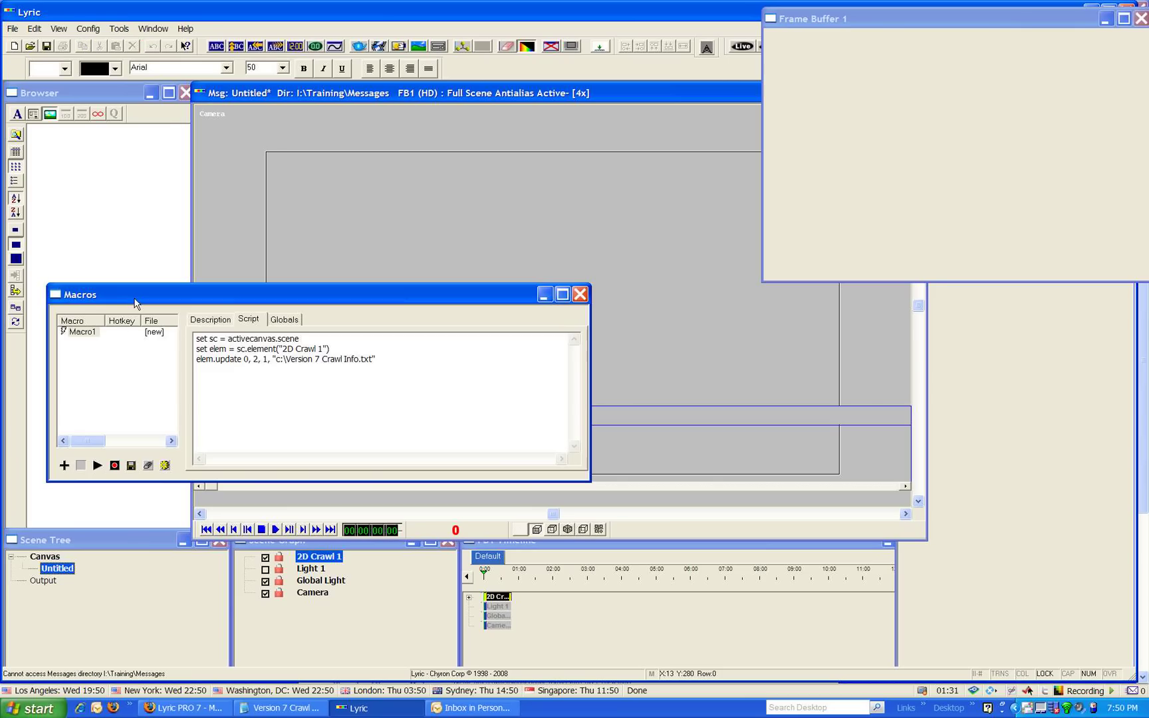
click(98, 467)
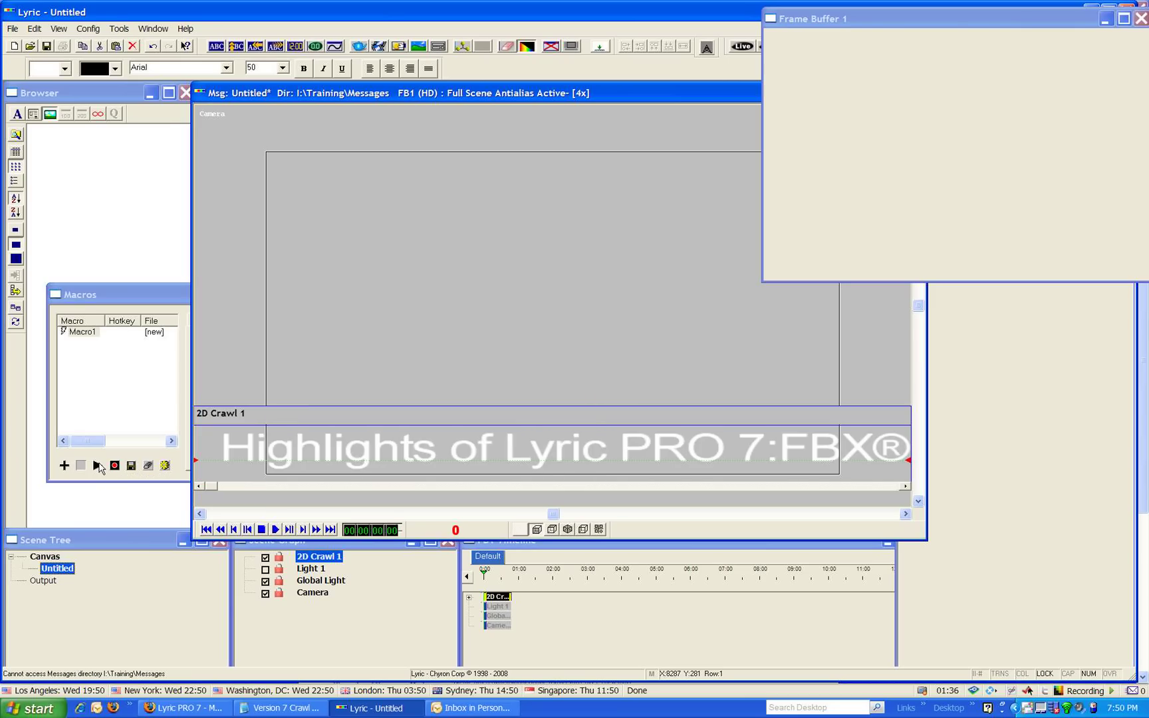
click(222, 454)
key(Right)
key(Right)
key(Right)
key(Right)
key(Right)
key(Right)
key(Right)
key(Right)
key(Right)
key(Right)
key(Right)
key(Right)
key(Right)
key(Right)
key(Right)
key(Right)
key(Right)
key(Right)
key(Right)
key(Right)
key(Right)
key(Right)
key(Right)
key(Right)
key(Right)
key(Right)
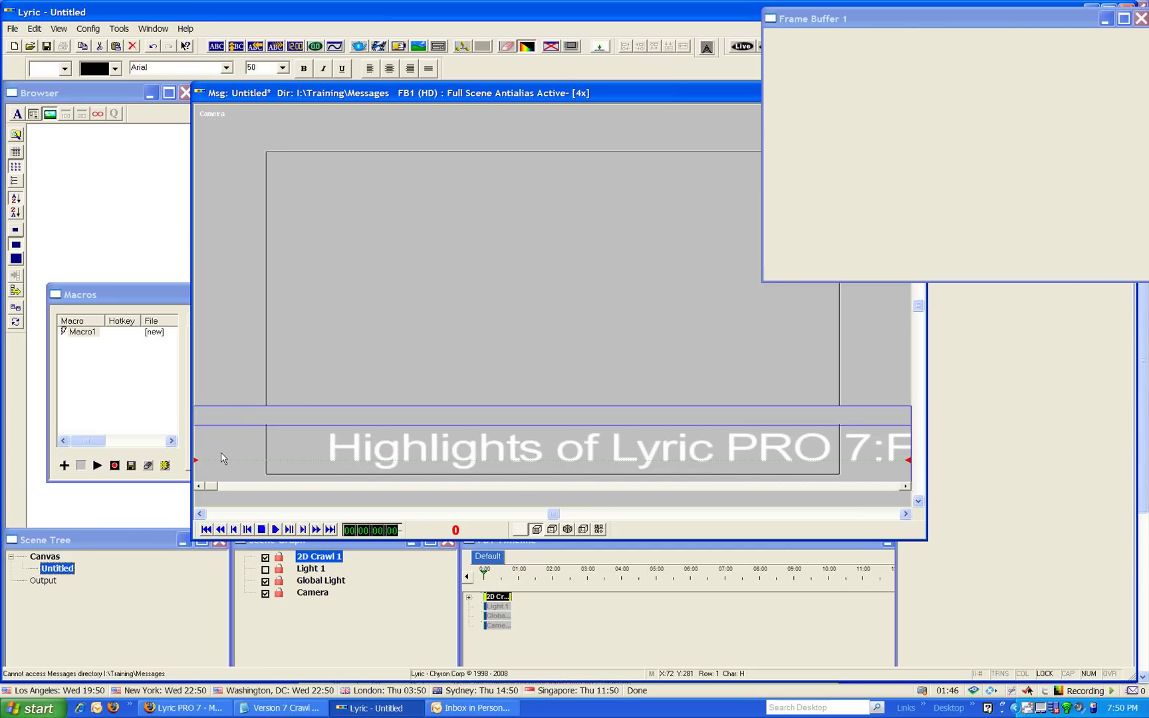
key(Right)
key(Right)
key(Right)
key(Right)
key(Right)
key(Right)
key(Right)
key(Right)
key(Right)
key(Right)
key(Right)
key(Right)
key(Right)
key(Right)
key(Right)
key(Right)
key(Right)
key(Right)
key(Right)
key(Right)
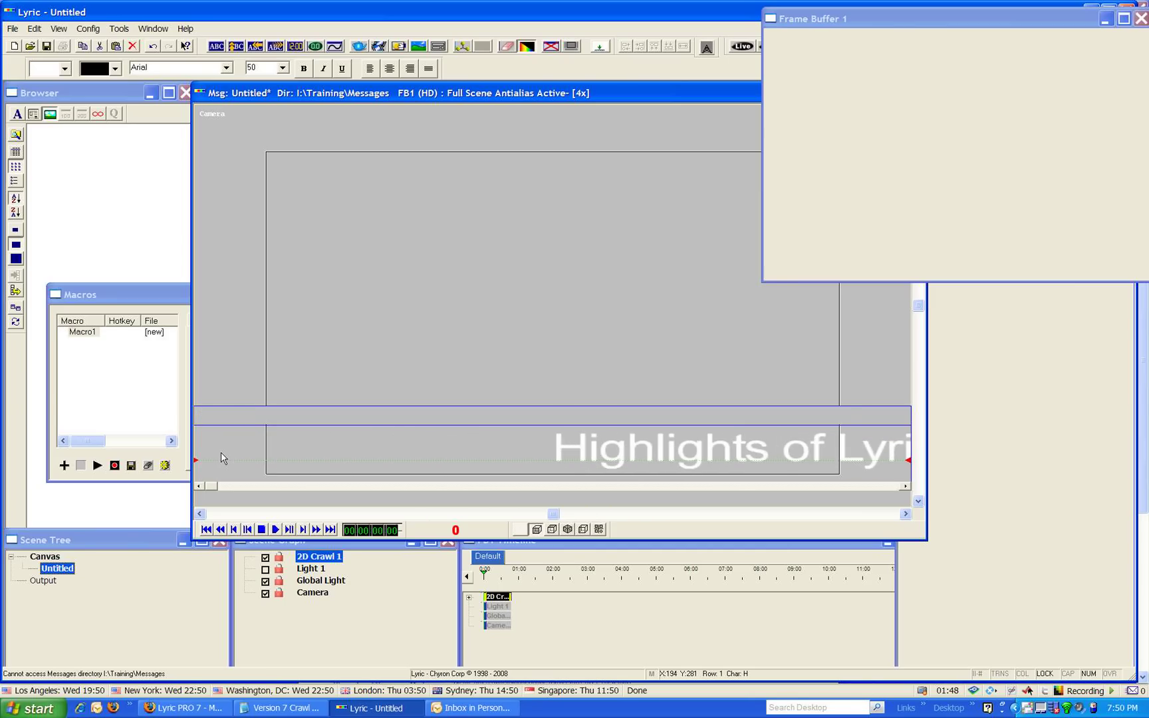
key(Right)
key(Right)
key(Right)
key(Right)
key(Right)
key(Right)
key(Right)
key(Right)
key(Right)
key(Right)
key(Right)
key(Right)
key(Right)
key(Right)
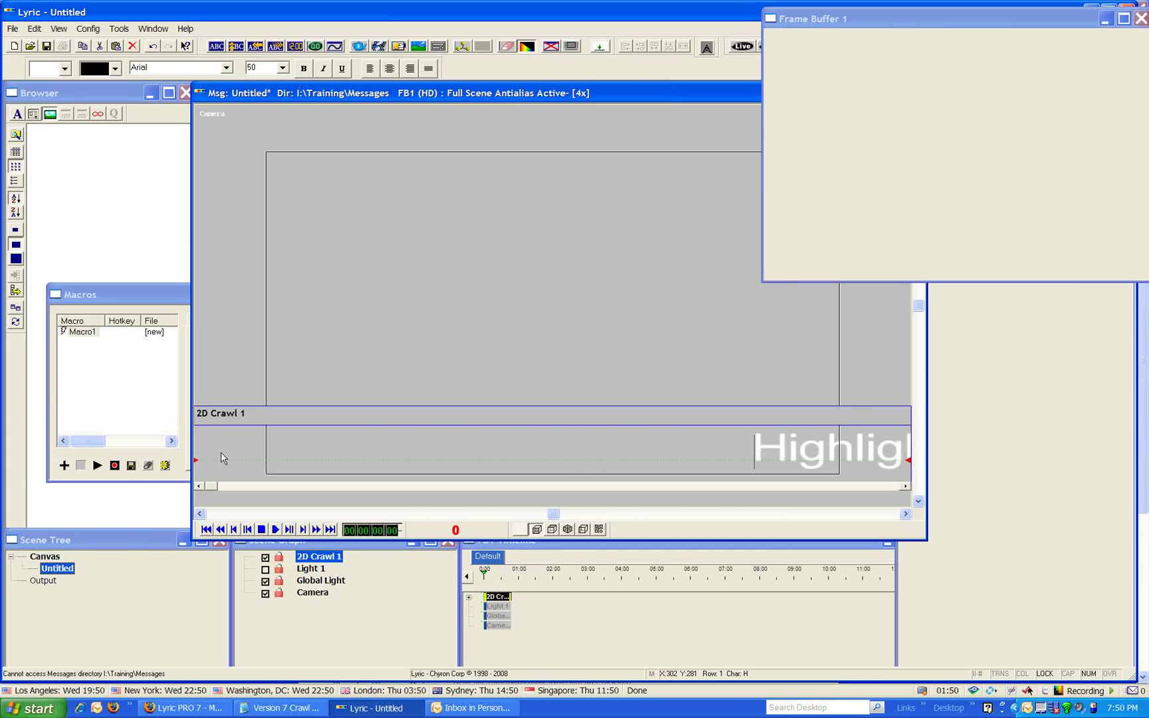
key(Right)
key(Right)
key(Right)
key(Right)
key(Right)
key(Right)
key(Right)
key(Right)
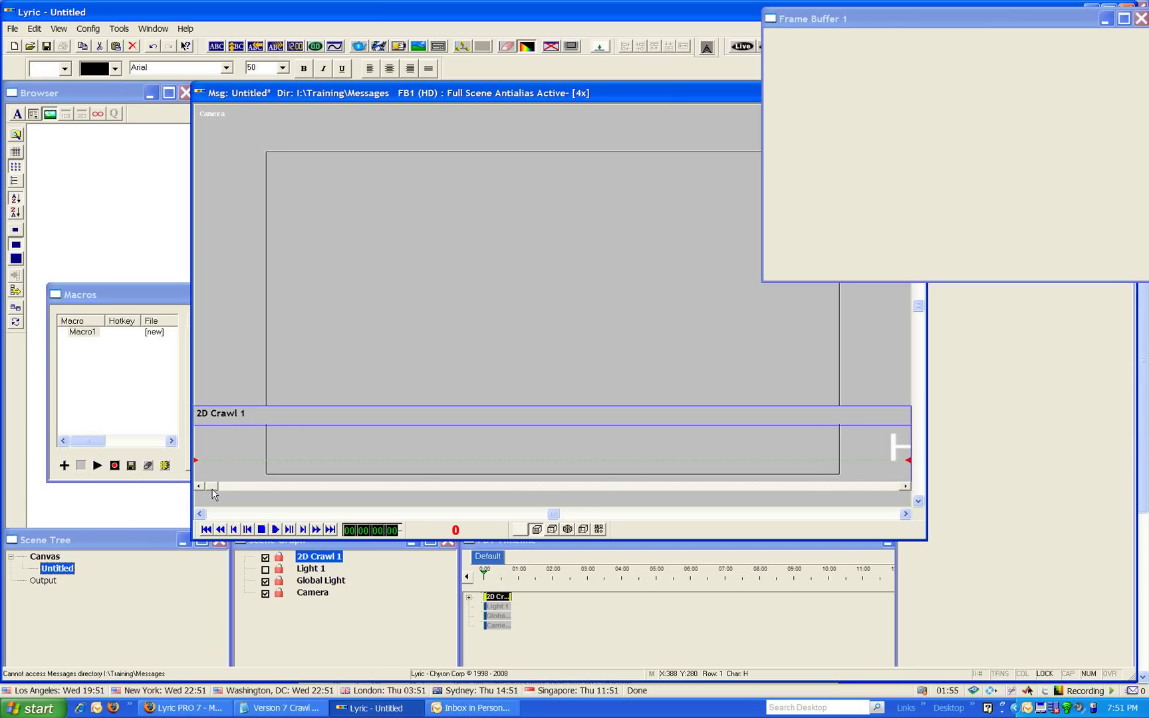
key(Right)
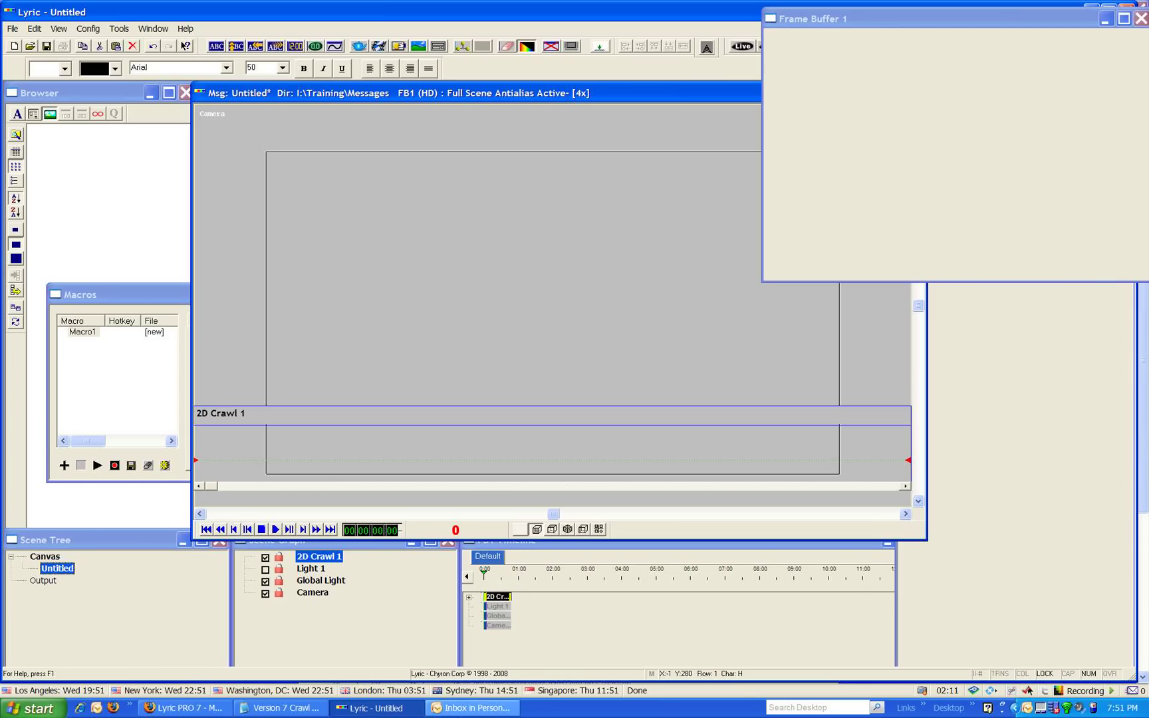
Set 2D Crawl 1's animation rate to 10 pixels per frame, giving a 00:00:48:05 duration
click(299, 709)
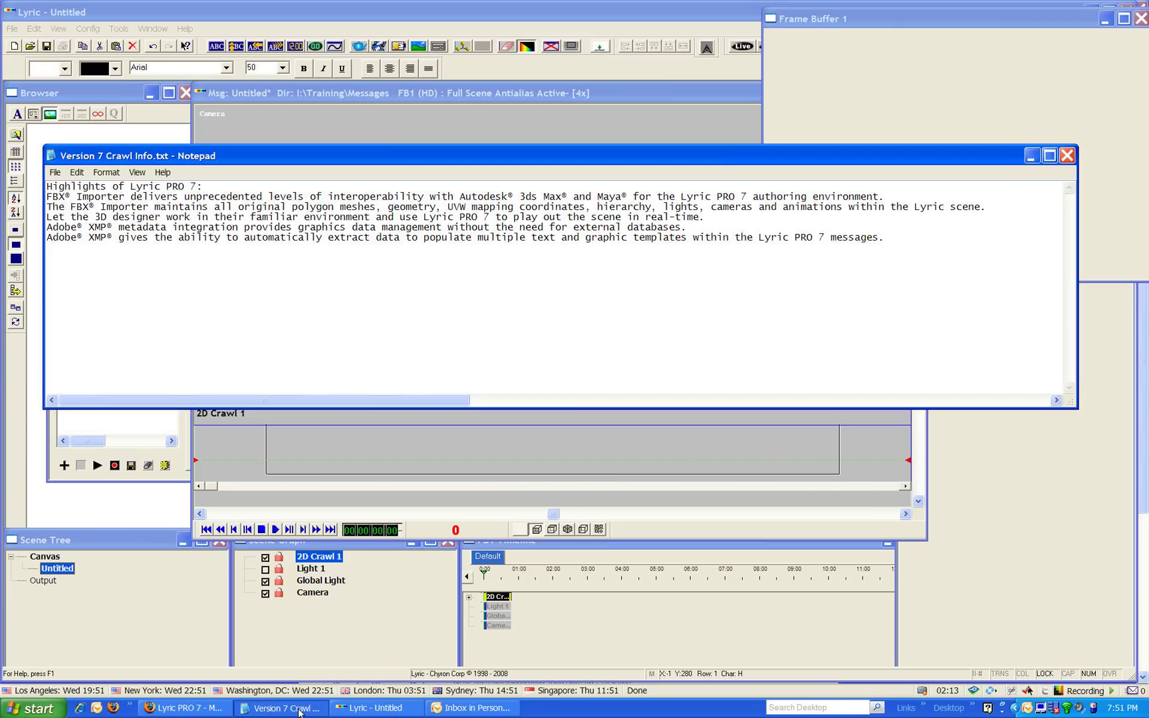
click(299, 709)
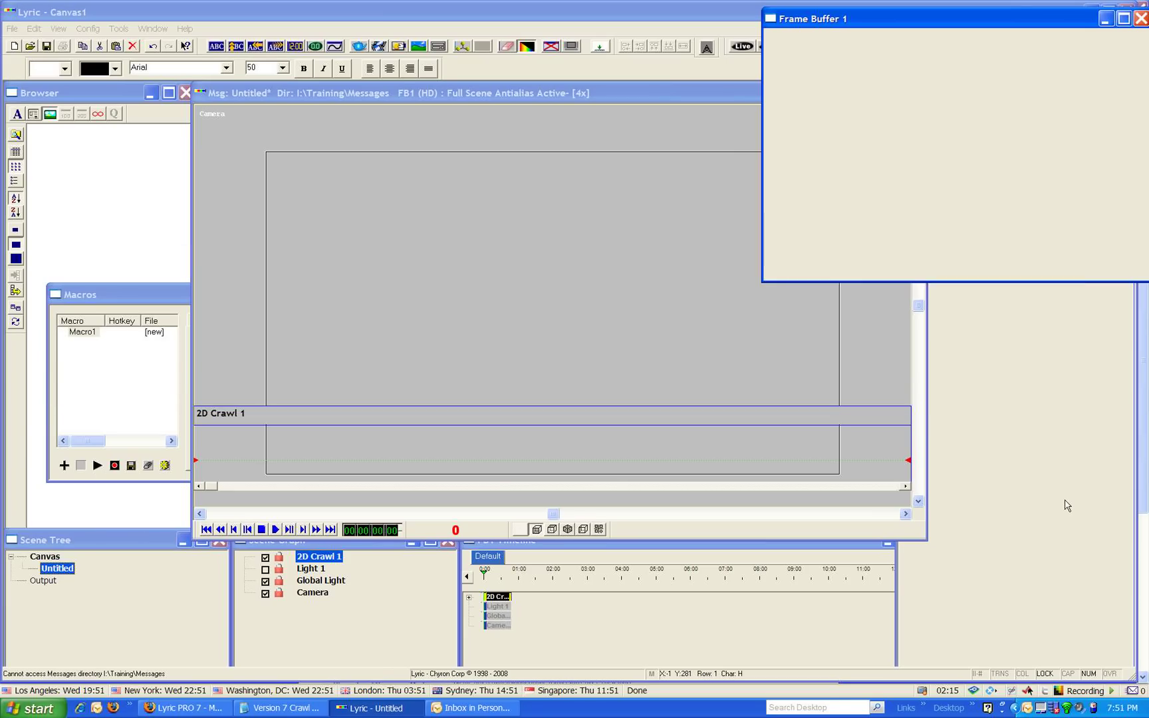
drag(909, 14, 575, 20)
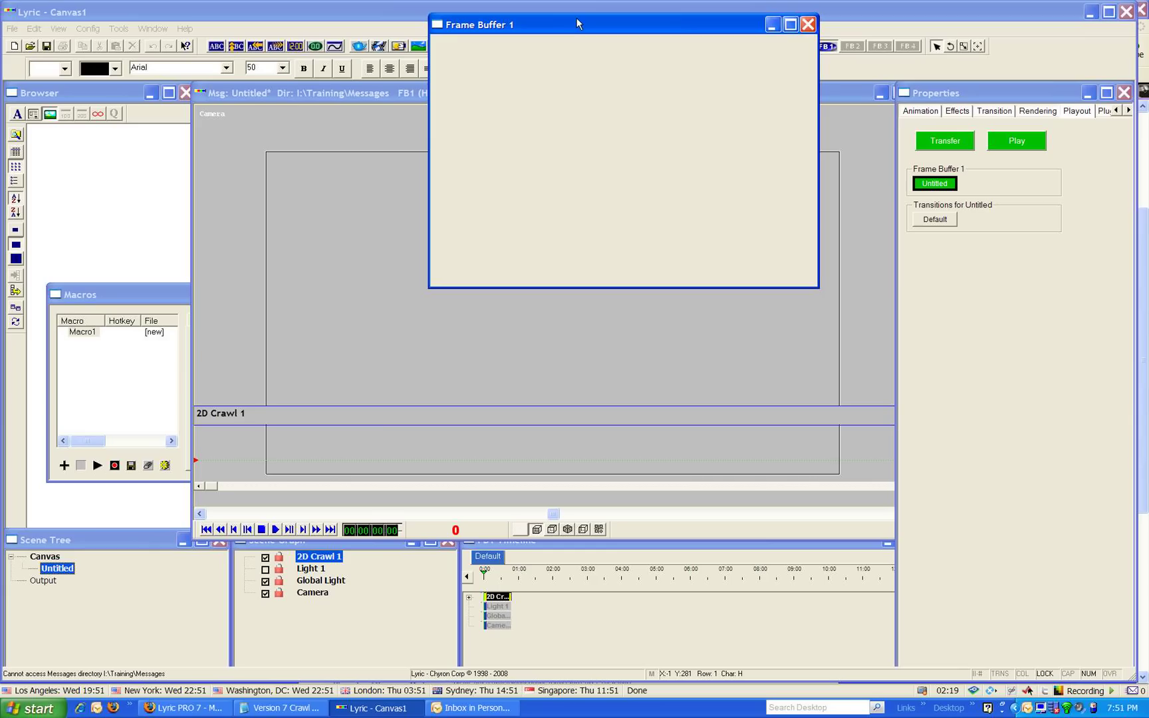
right_click(958, 250)
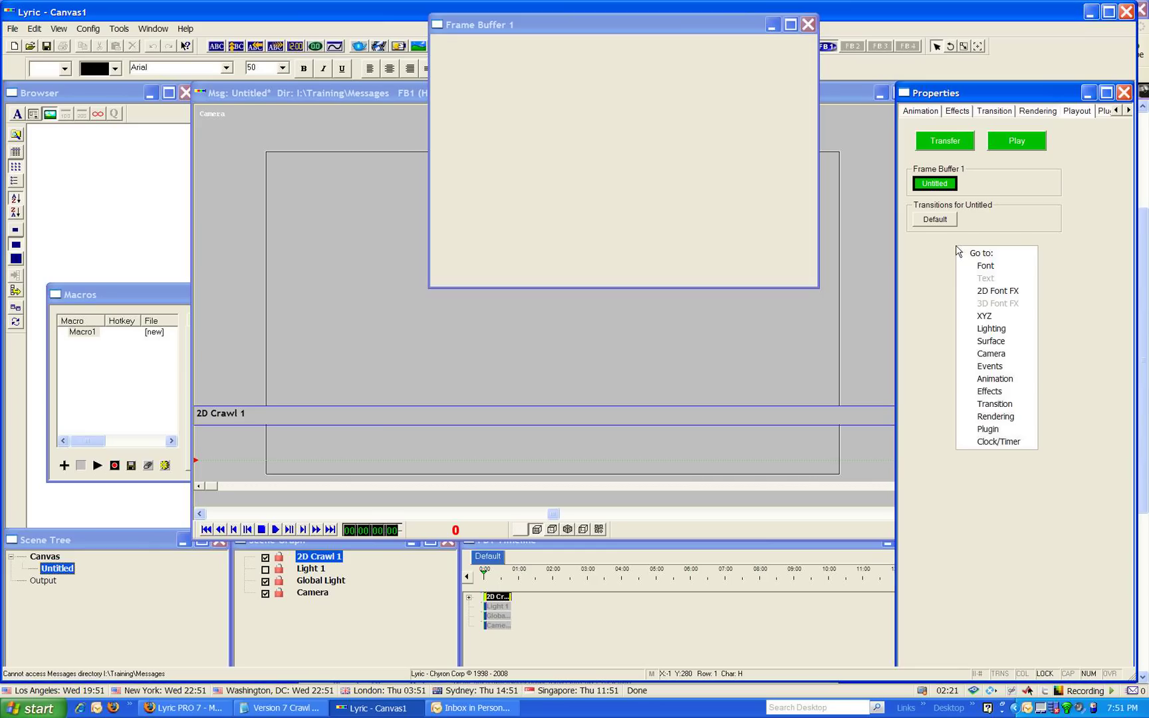
click(994, 379)
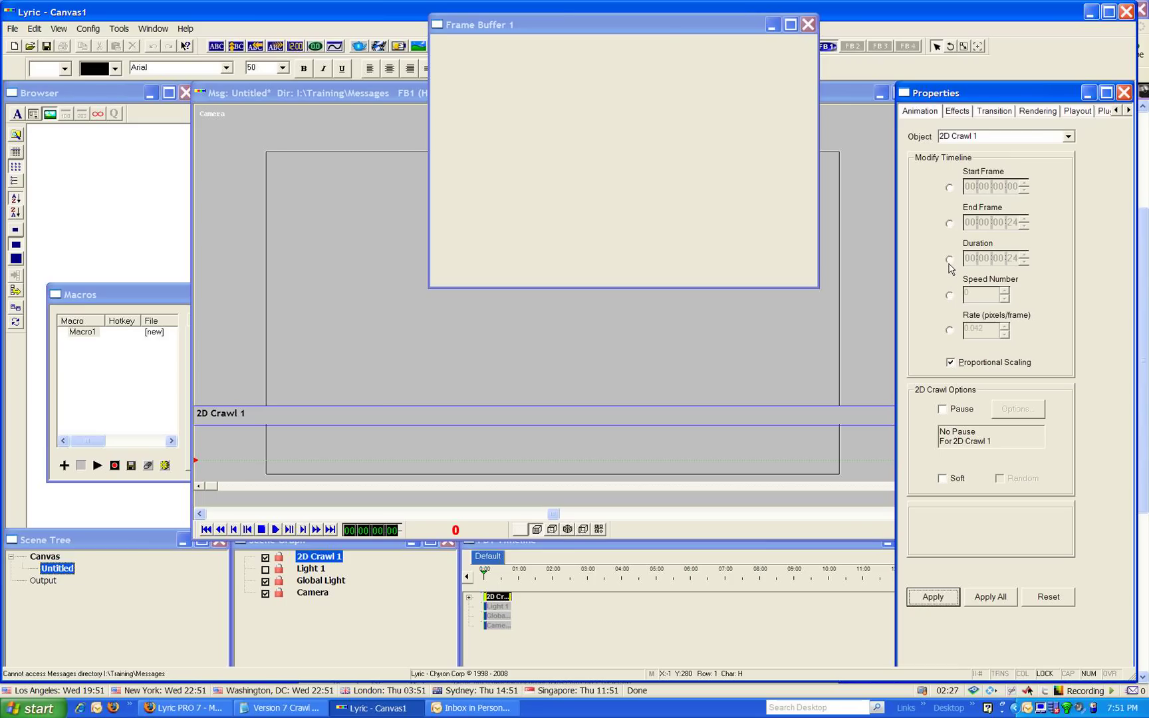
click(949, 330)
double_click(971, 332)
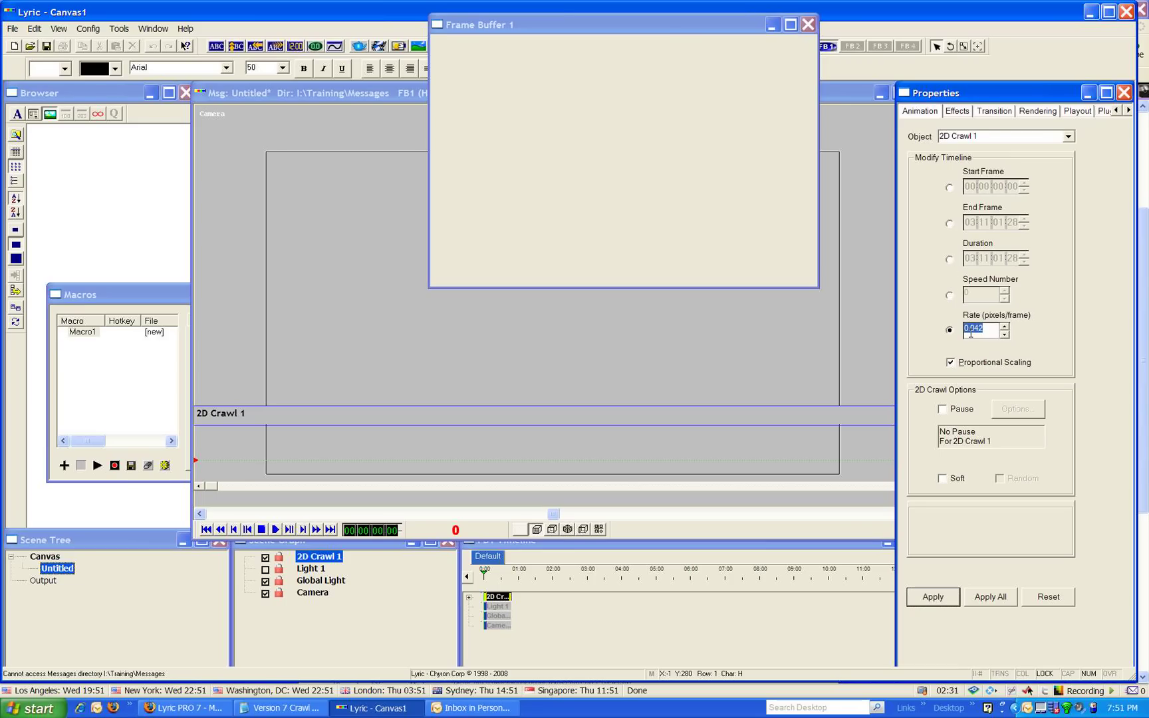
text(10)
click(933, 597)
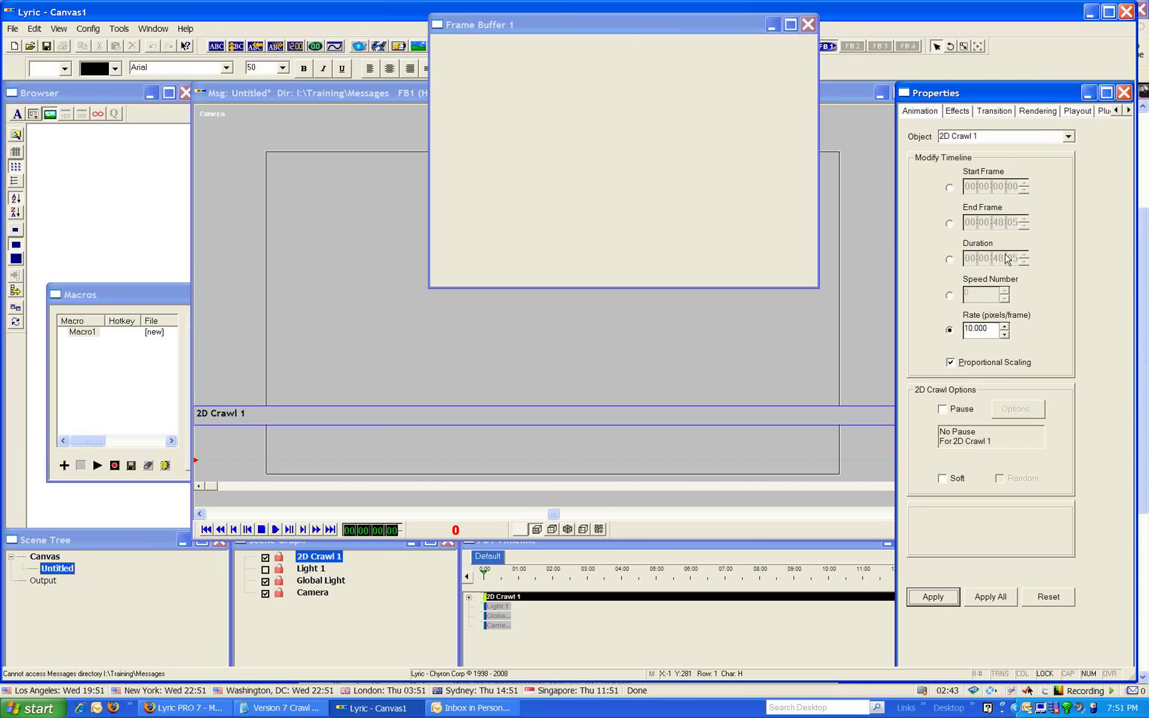
drag(634, 23, 951, 28)
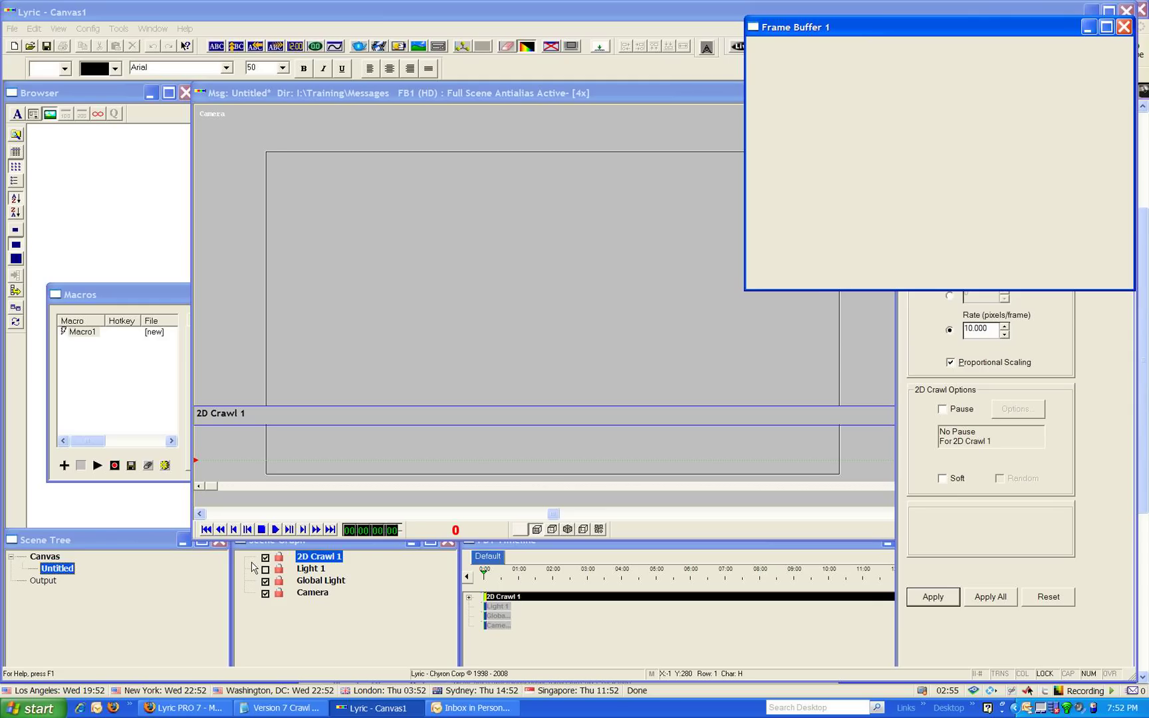
Play the crawl out to Frame Buffer 1 with F12, then bring Version 7 Crawl Info.txt back up
click(391, 591)
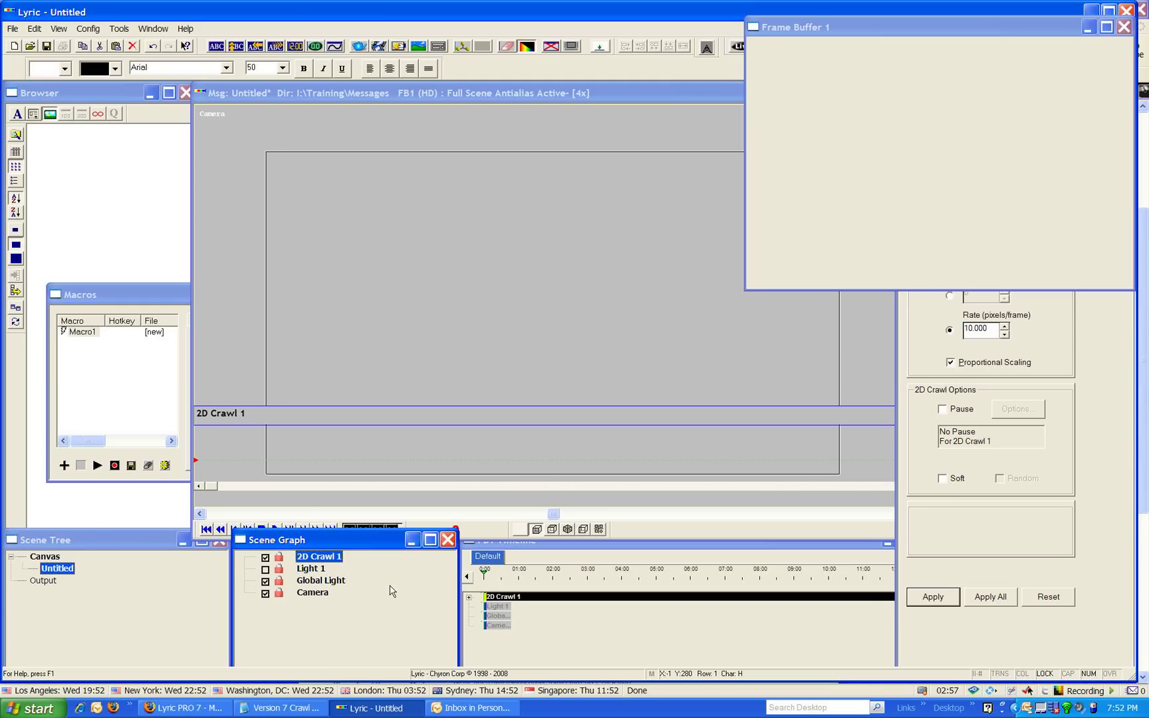
key(F12)
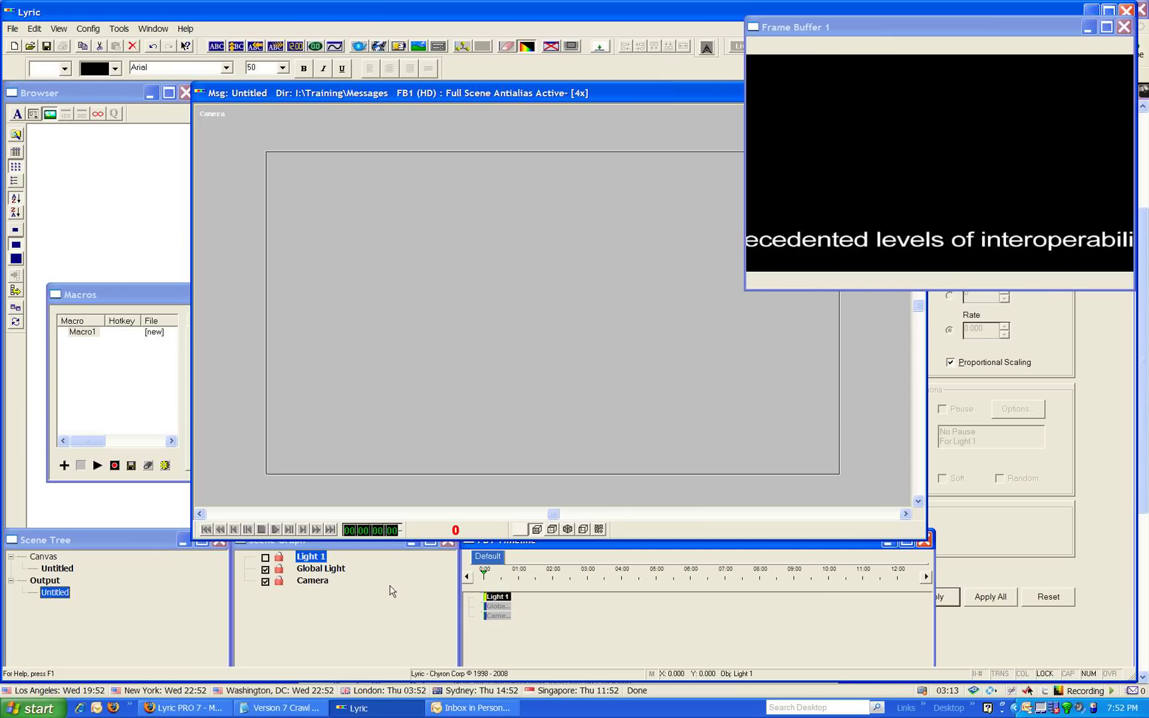
click(279, 708)
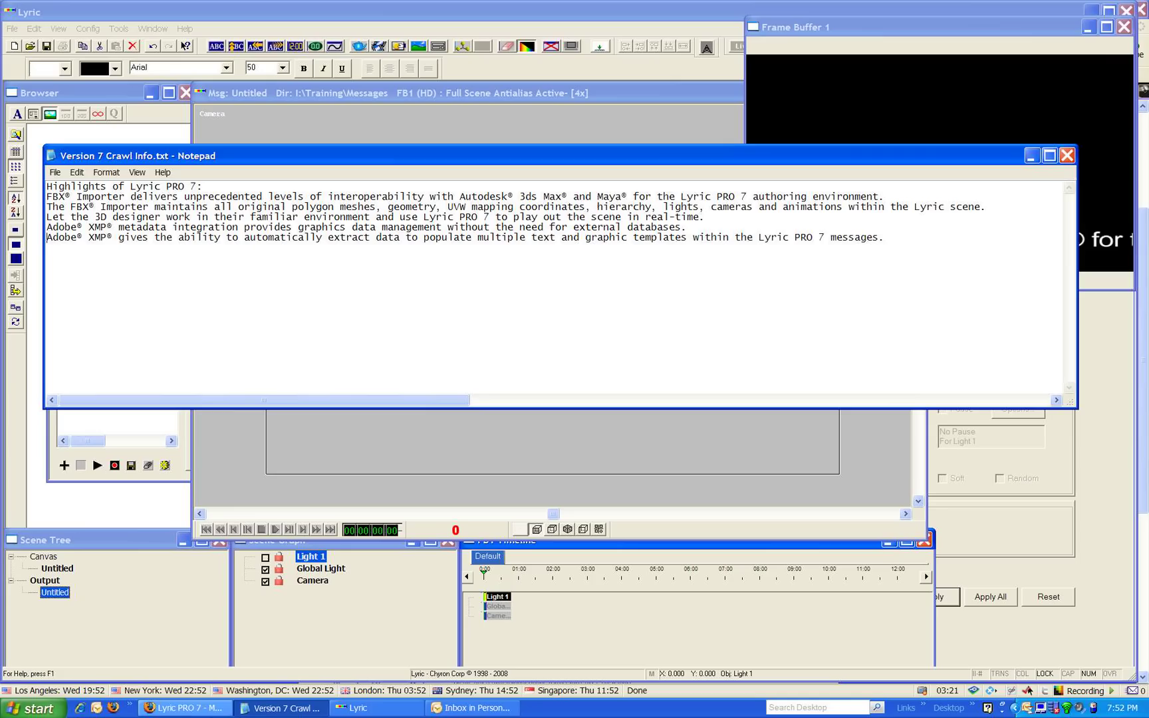
Bring the chyron.com Lyric PRO 7 page back to the front in Firefox
click(209, 709)
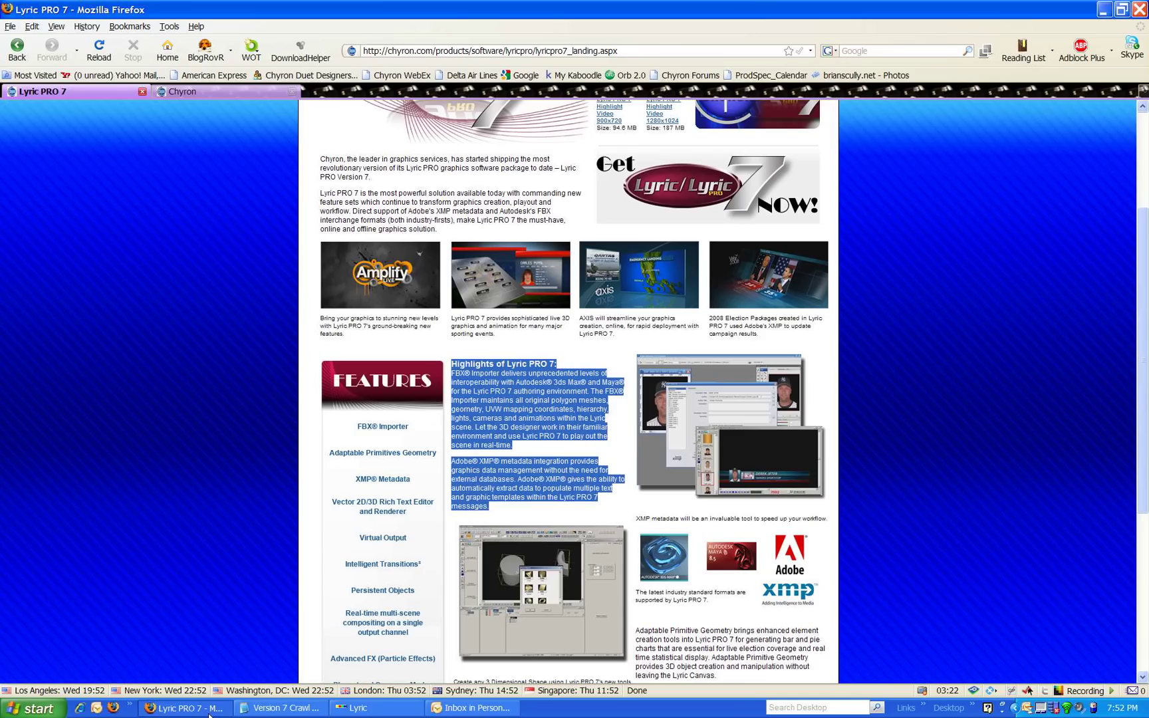